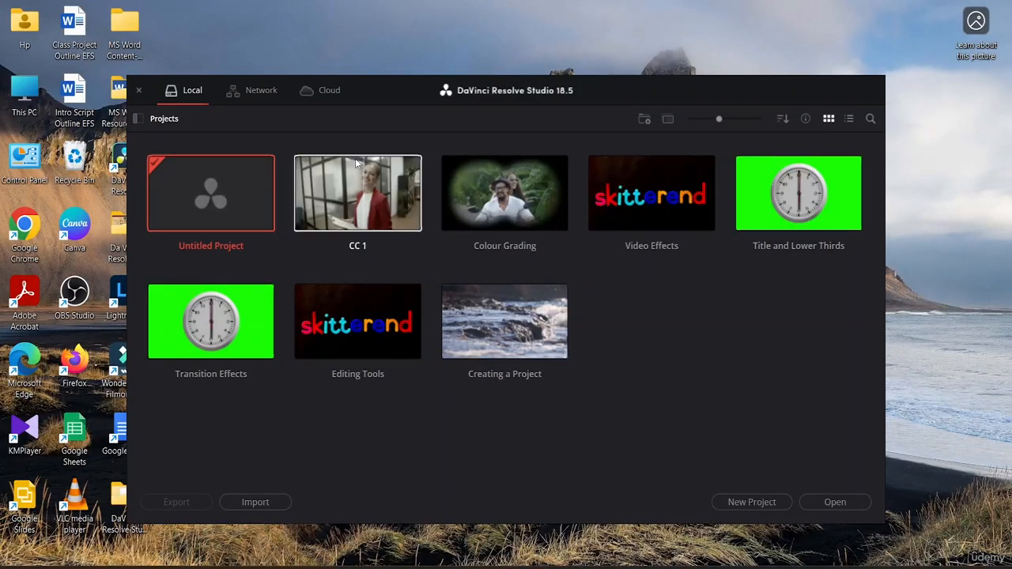
# Open Untitled Project and import the contents of the Da Vinci Resolve folder on drive E: into the Master media pool
pyautogui.doubleClick(242, 192)
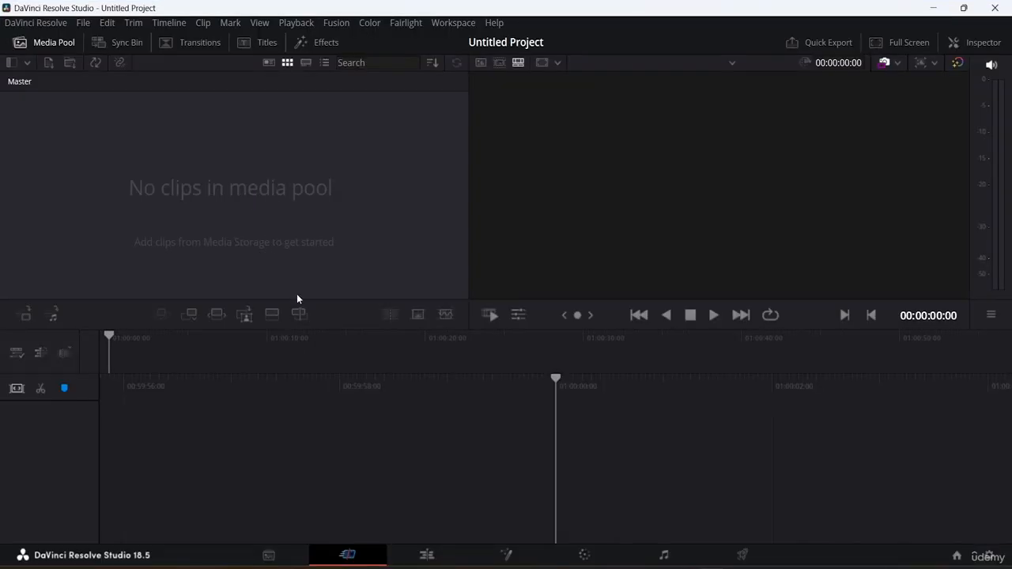
pyautogui.click(283, 553)
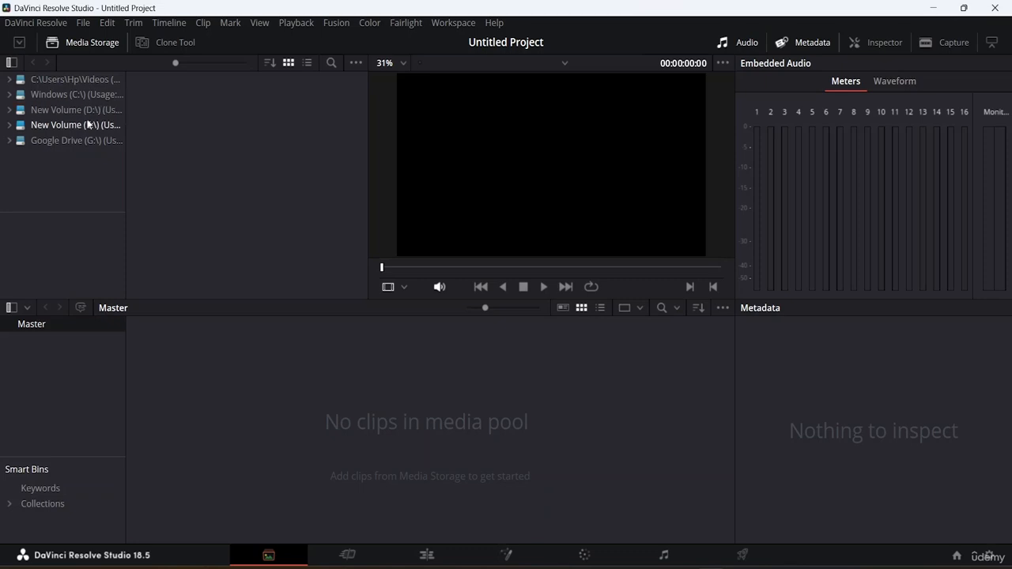
pyautogui.click(79, 125)
pyautogui.moveTo(237, 100); pyautogui.dragTo(278, 398)
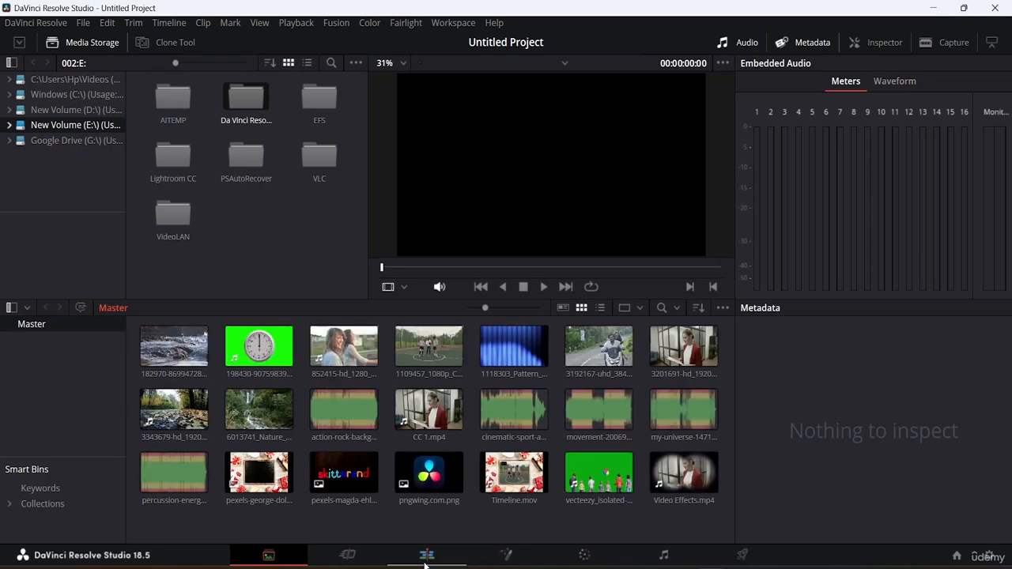
# Switch to the Edit page and place the 1109457_1080p_Competition_Player clip at the start of a new timeline
pyautogui.click(427, 554)
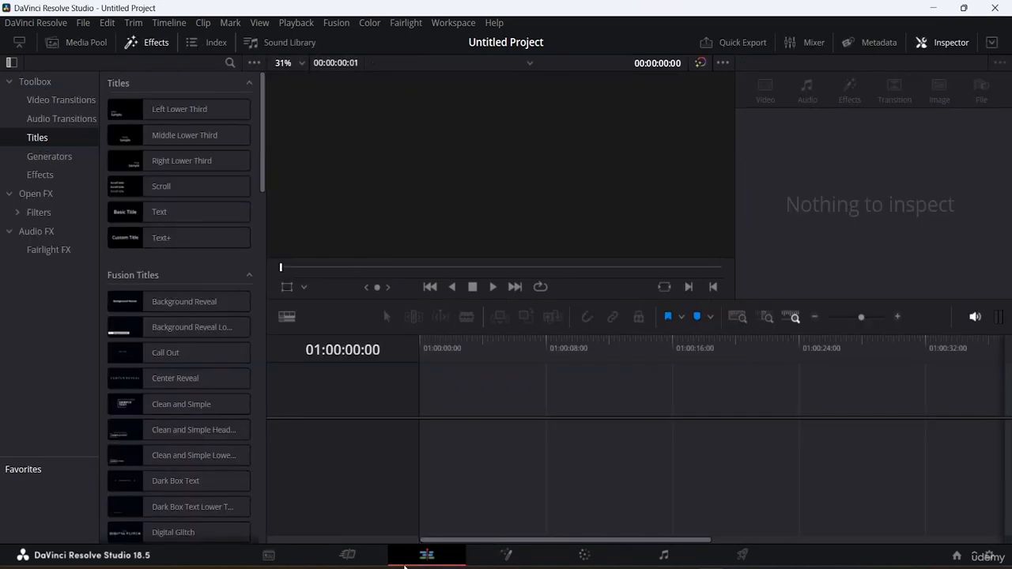
pyautogui.click(153, 44)
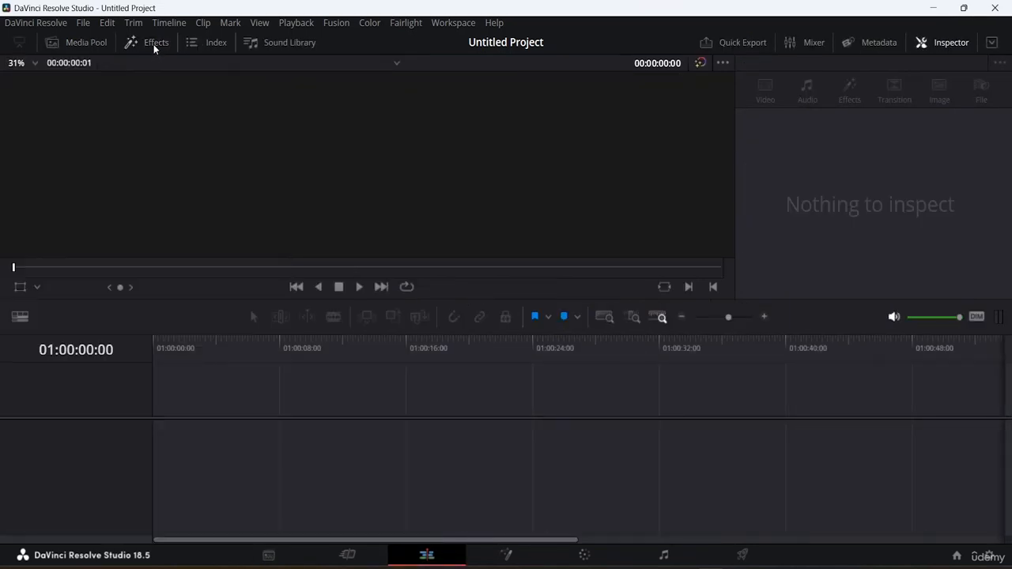
pyautogui.click(61, 41)
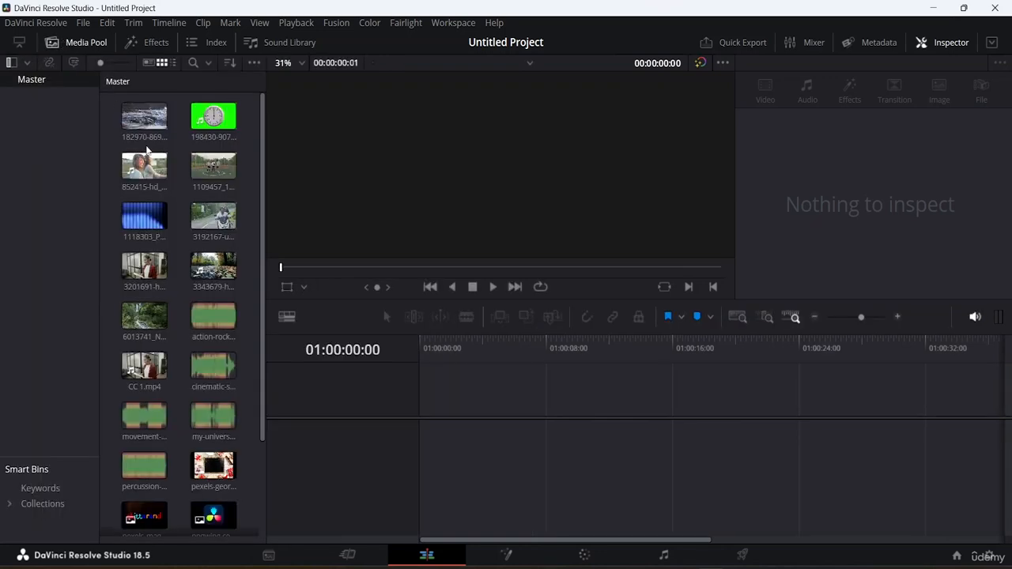
pyautogui.click(156, 158)
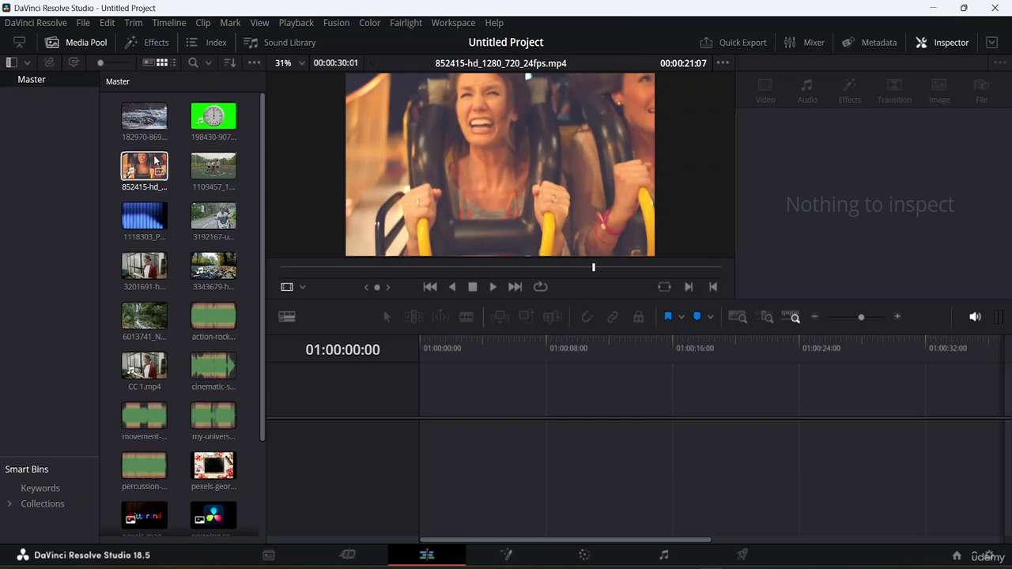
pyautogui.scroll(-2, 169, 172)
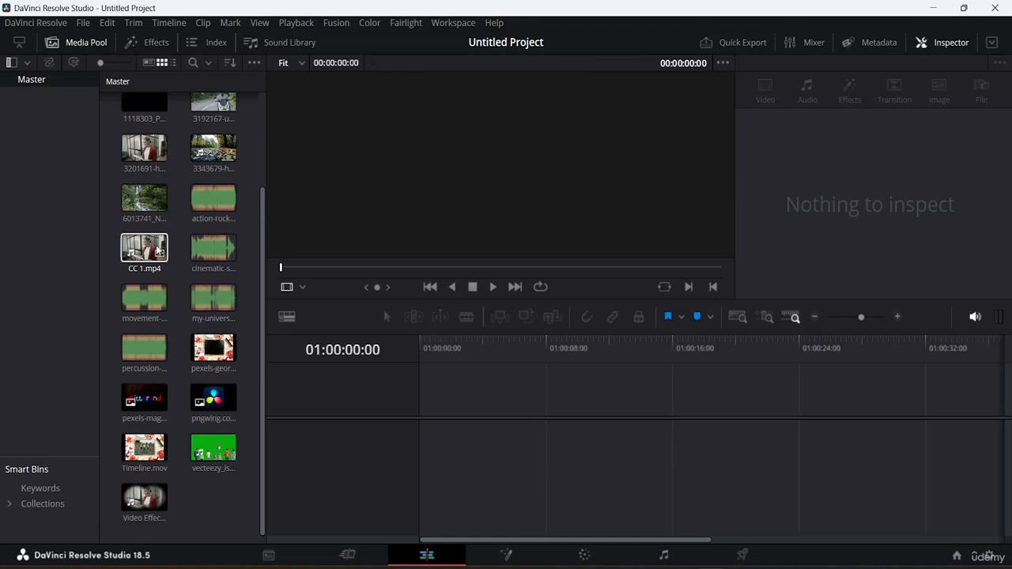
pyautogui.scroll(2, 166, 263)
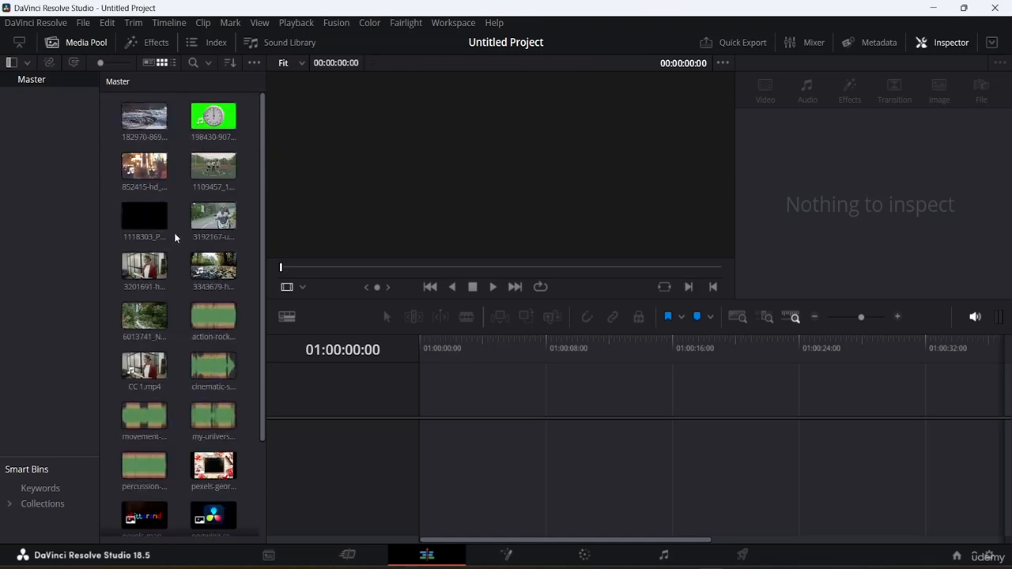
pyautogui.moveTo(214, 166); pyautogui.dragTo(425, 428)
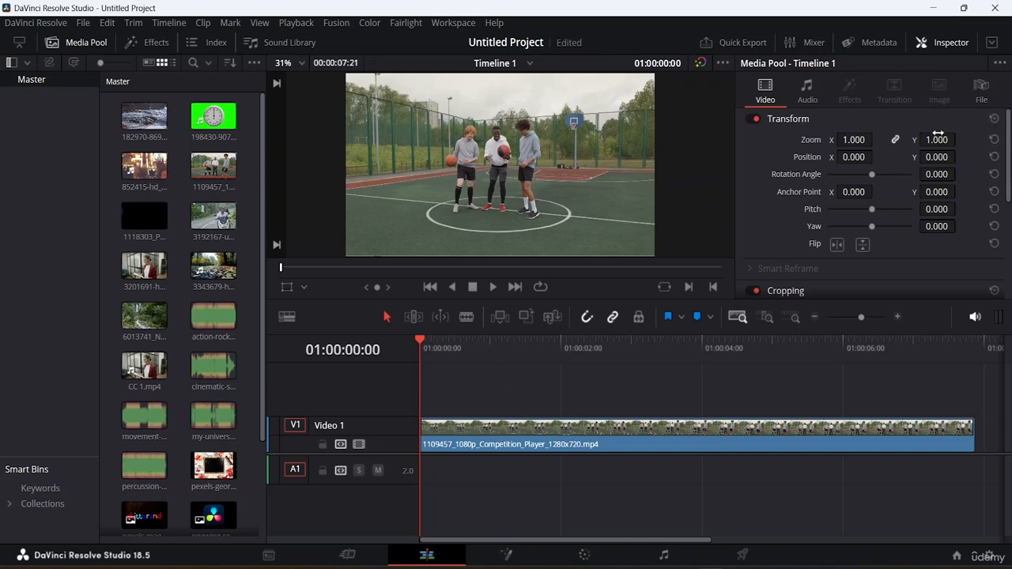
# Keyframe the basketball clip's Zoom at its start, setting Zoom to 4.260 and Position Y to -683
pyautogui.click(520, 420)
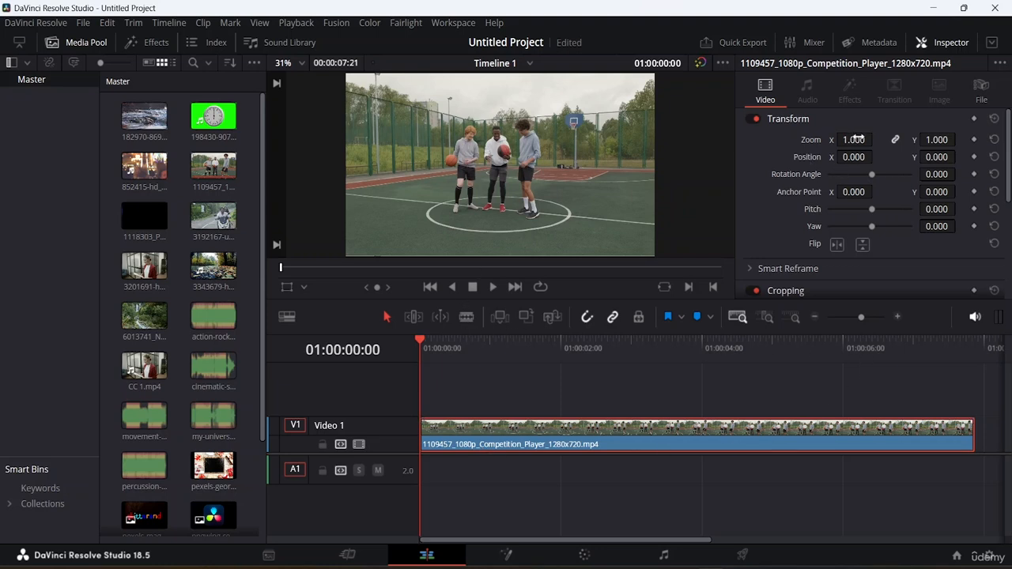
pyautogui.click(974, 139)
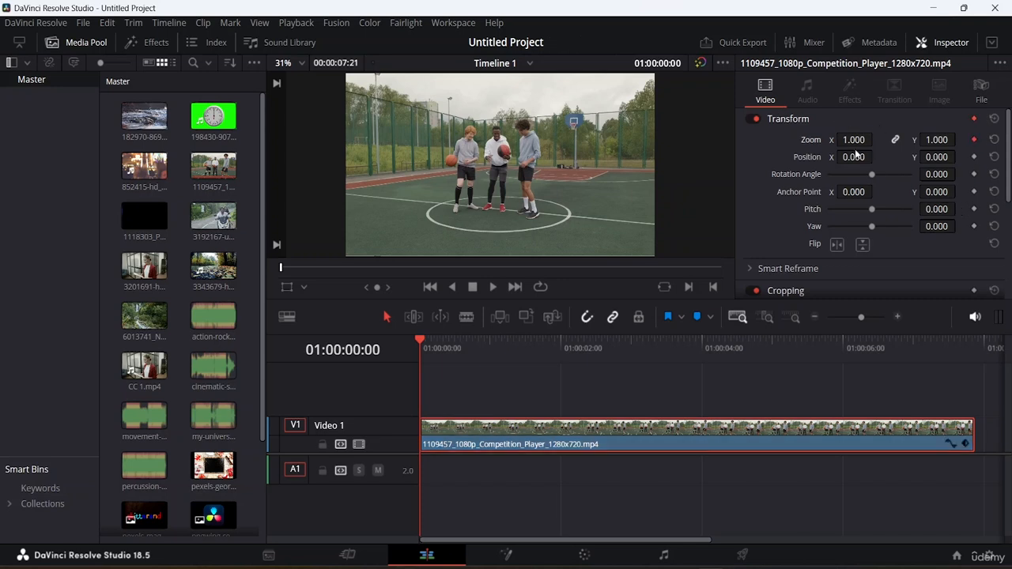
pyautogui.moveTo(856, 141); pyautogui.dragTo(888, 156)
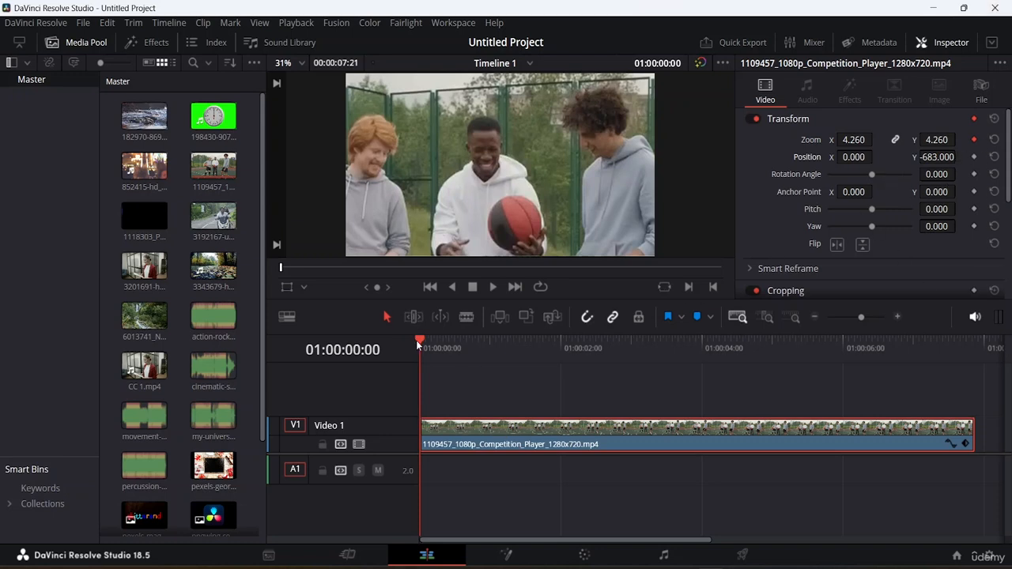
# At 01:00:02:01, set the clip's Zoom to 1.000 and Position Y to 11
pyautogui.moveTo(418, 345); pyautogui.dragTo(563, 362)
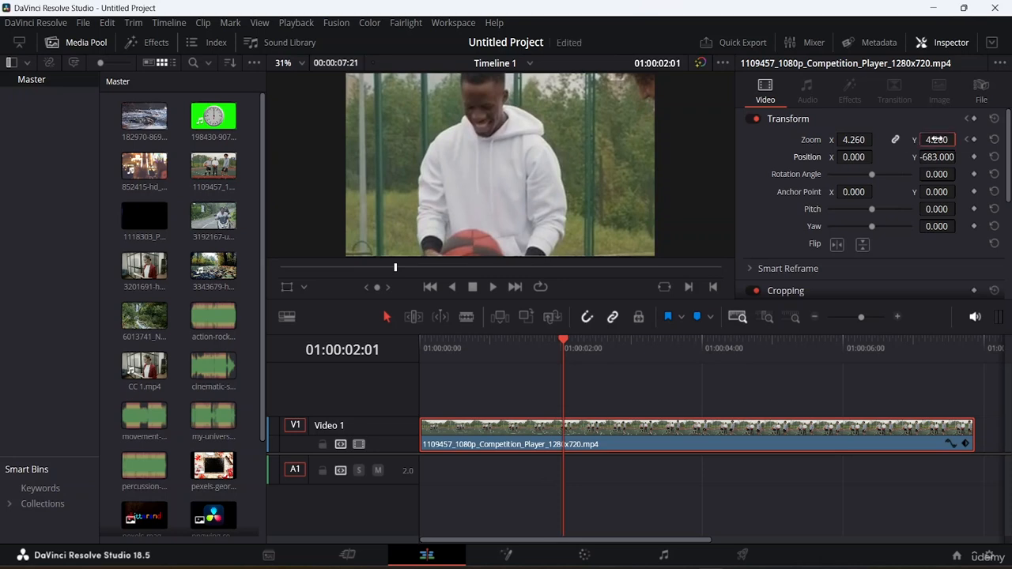
pyautogui.click(936, 139)
pyautogui.write('1')
pyautogui.press('Return')
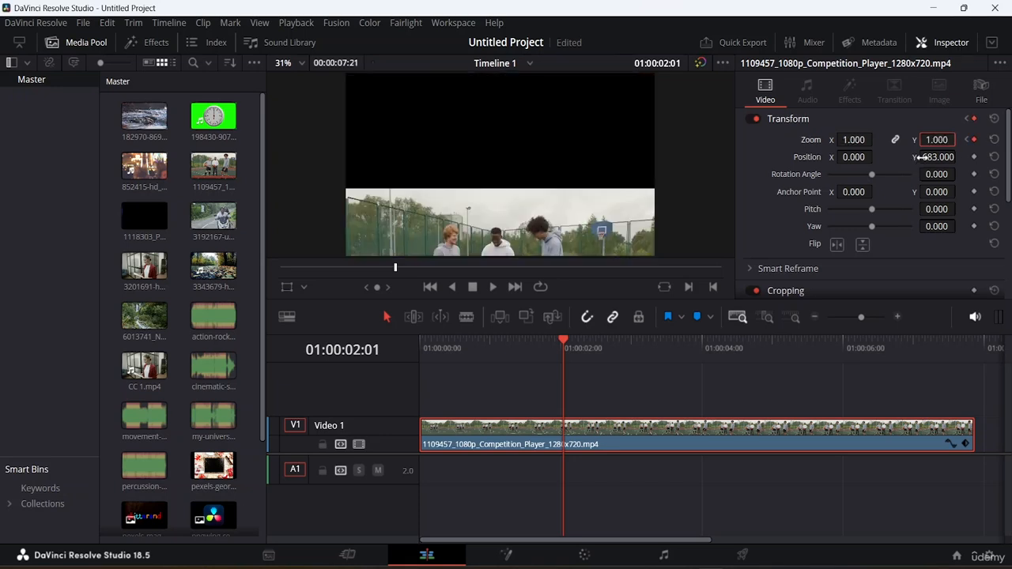
pyautogui.moveTo(937, 156)
pyautogui.mouseDown()
pyautogui.moveTo(974, 157)
pyautogui.moveTo(949, 156)
pyautogui.mouseUp()
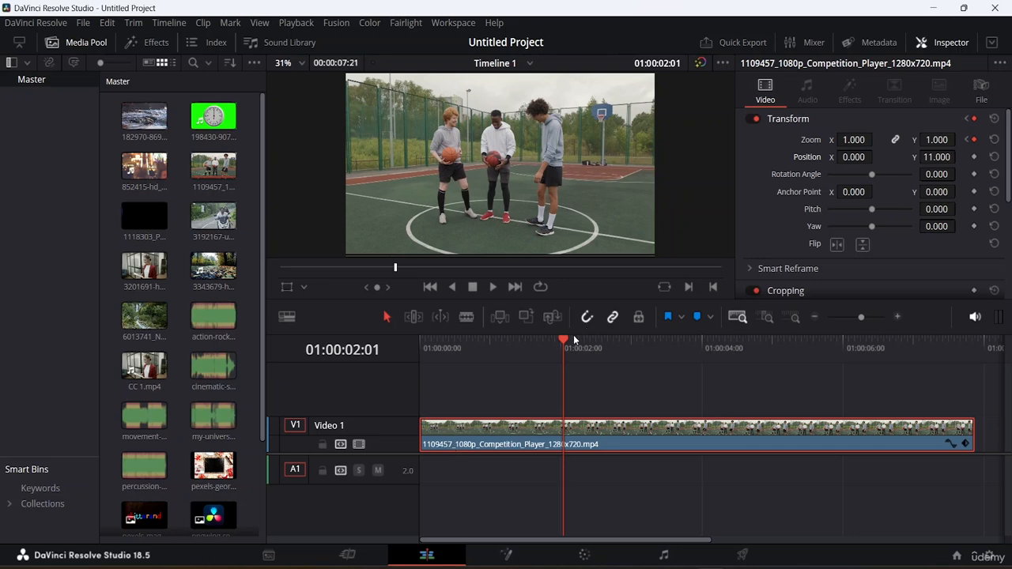
# Keyframe the clip's Position Y at -669 at the timeline start and at -319 at 01:00:01:13
pyautogui.moveTo(565, 341); pyautogui.dragTo(15, 380)
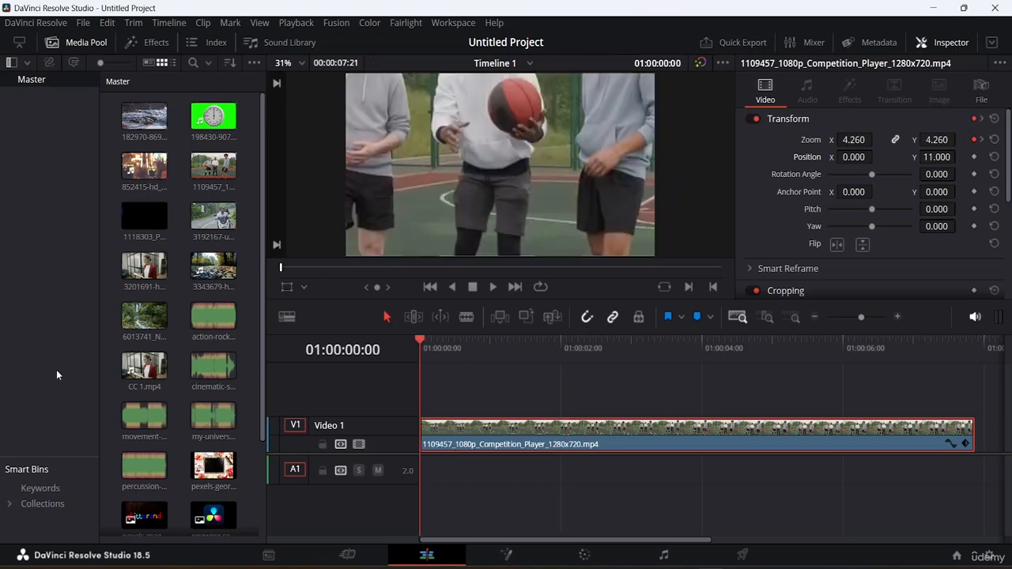
pyautogui.click(935, 156)
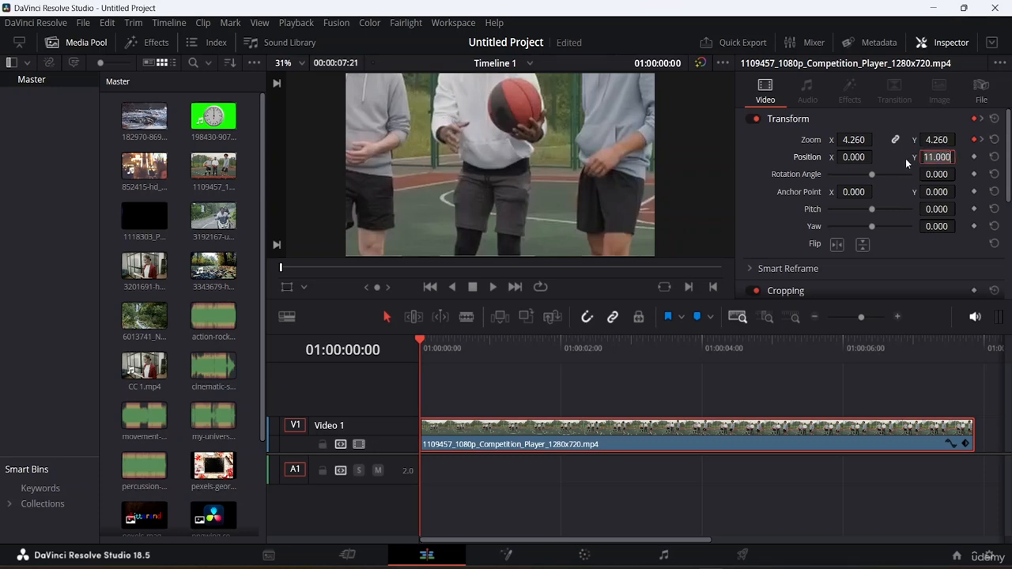
pyautogui.write('-147')
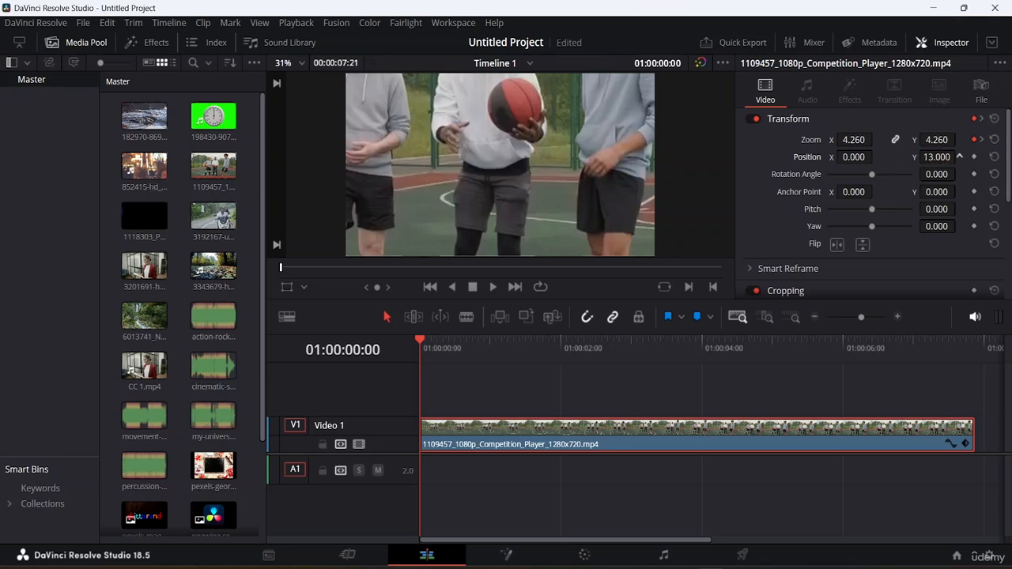
pyautogui.press('Return')
pyautogui.moveTo(937, 157); pyautogui.dragTo(662, 156)
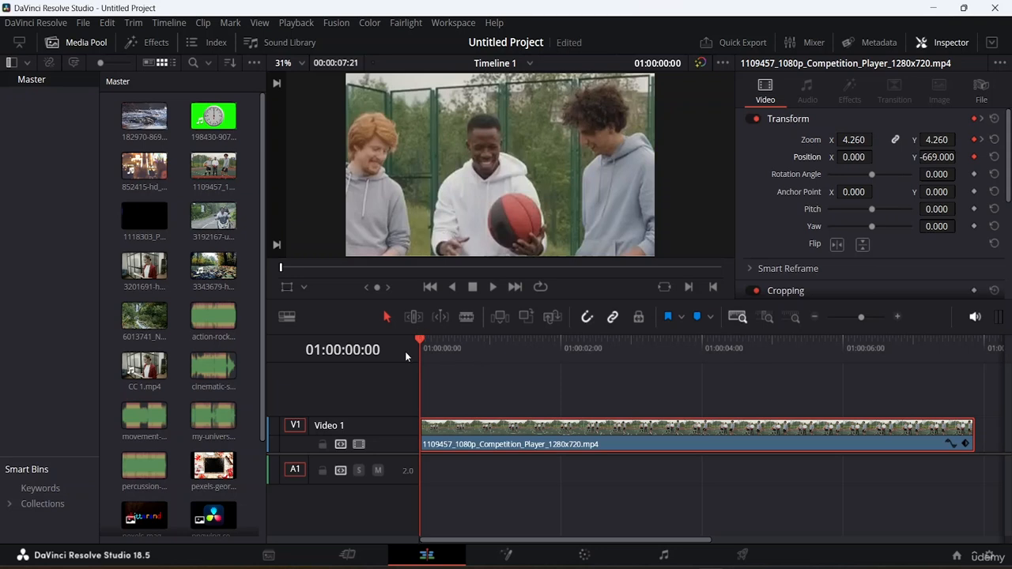
pyautogui.moveTo(422, 346); pyautogui.dragTo(529, 356)
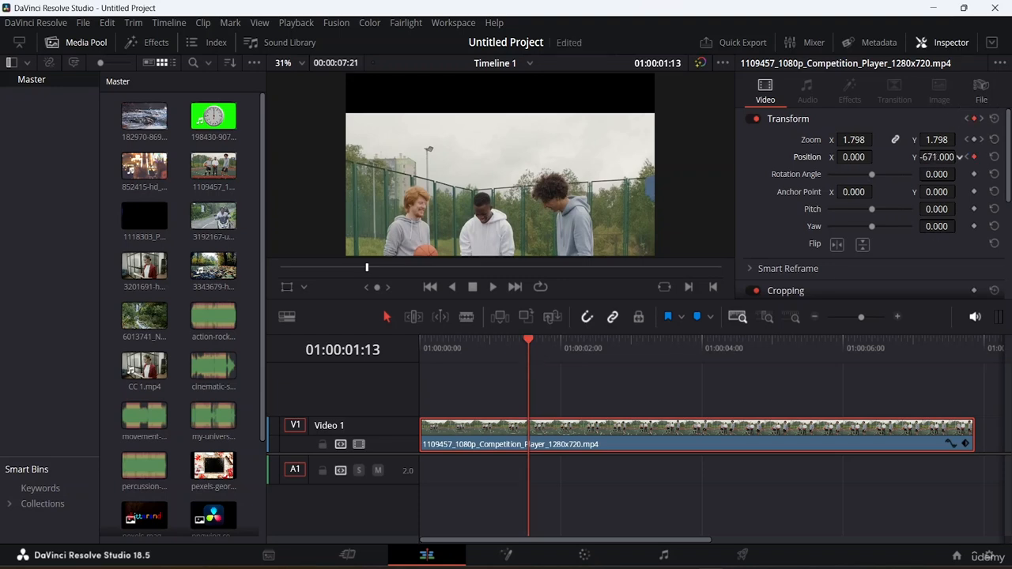
pyautogui.moveTo(959, 157); pyautogui.dragTo(960, 157)
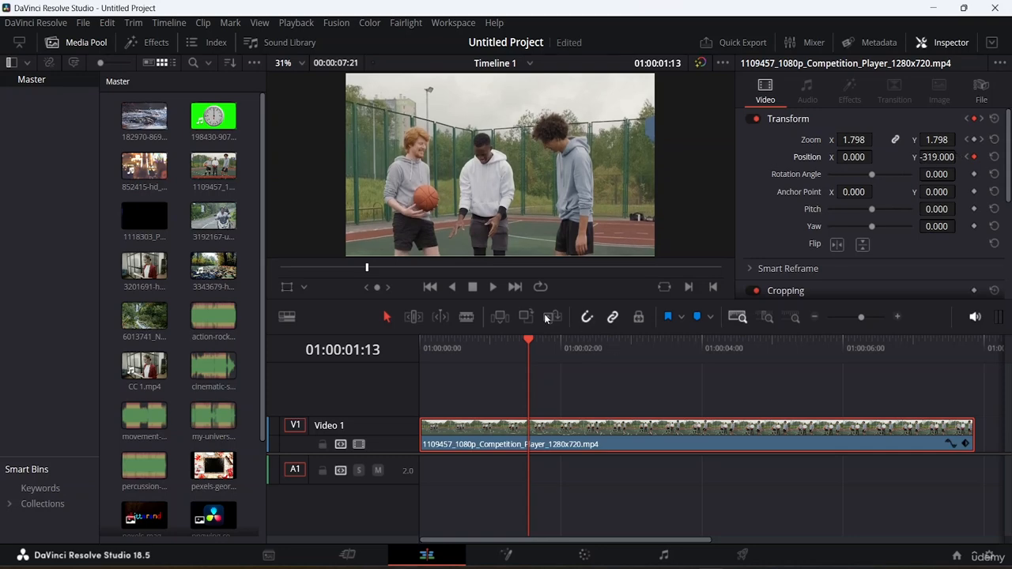
# Play the zoom animation from the start up to 01:00:04:07 and set Position Y to 11 there
pyautogui.moveTo(532, 343); pyautogui.dragTo(1, 298)
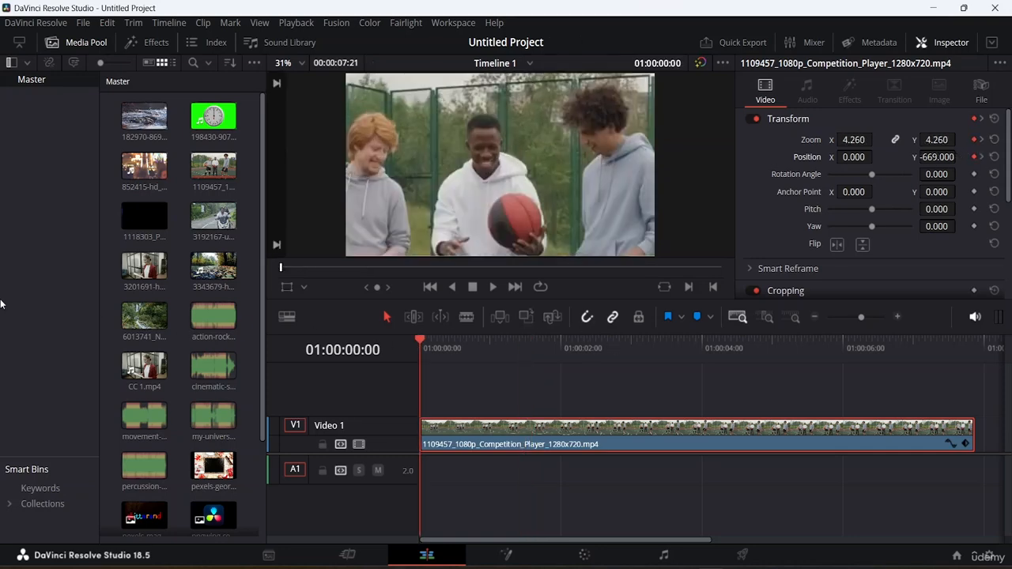
pyautogui.press('space')
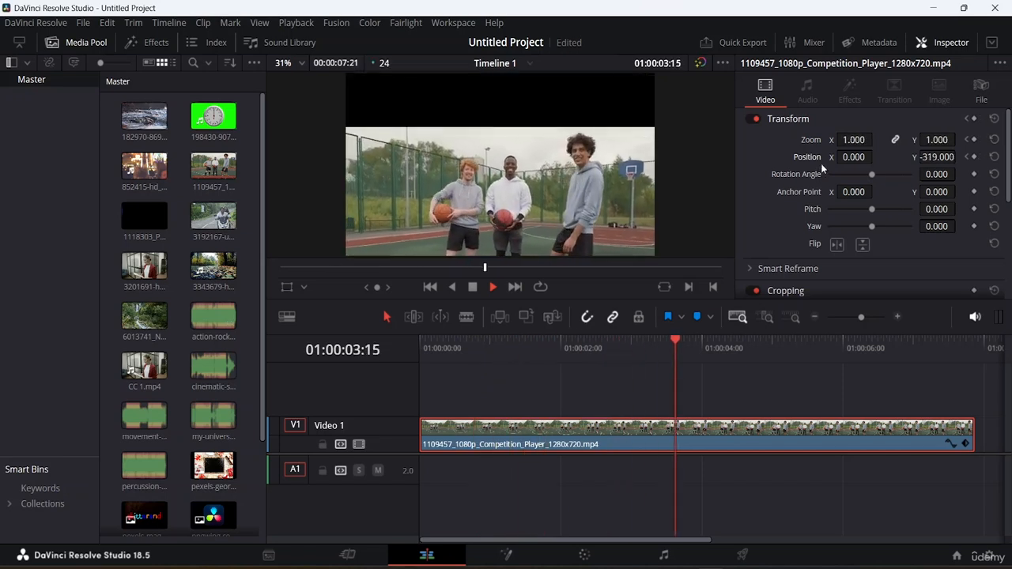
pyautogui.press('space')
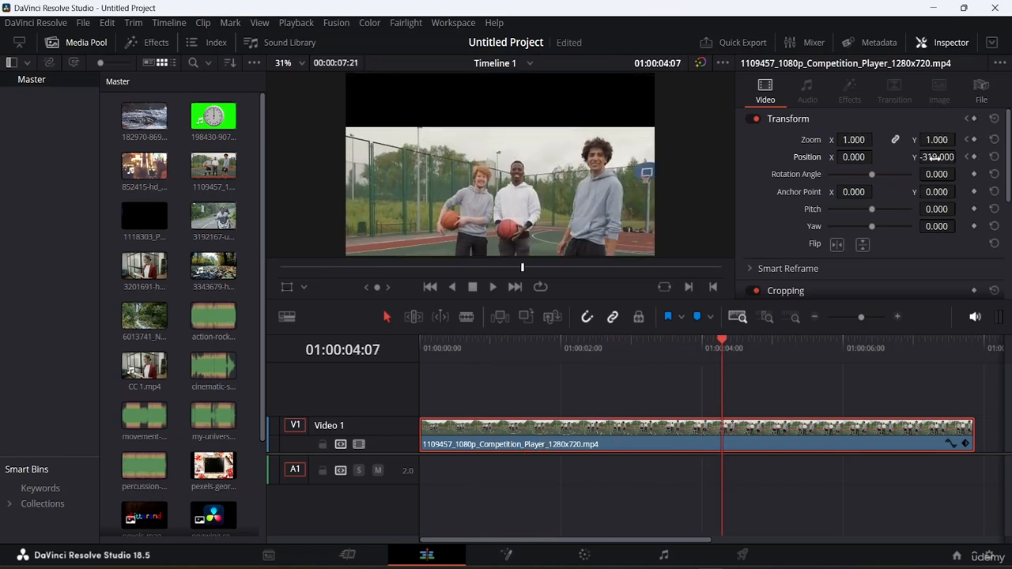
pyautogui.moveTo(933, 156); pyautogui.dragTo(967, 156)
# Play the clip from the beginning to review its zoom and position animation
pyautogui.press('Home')
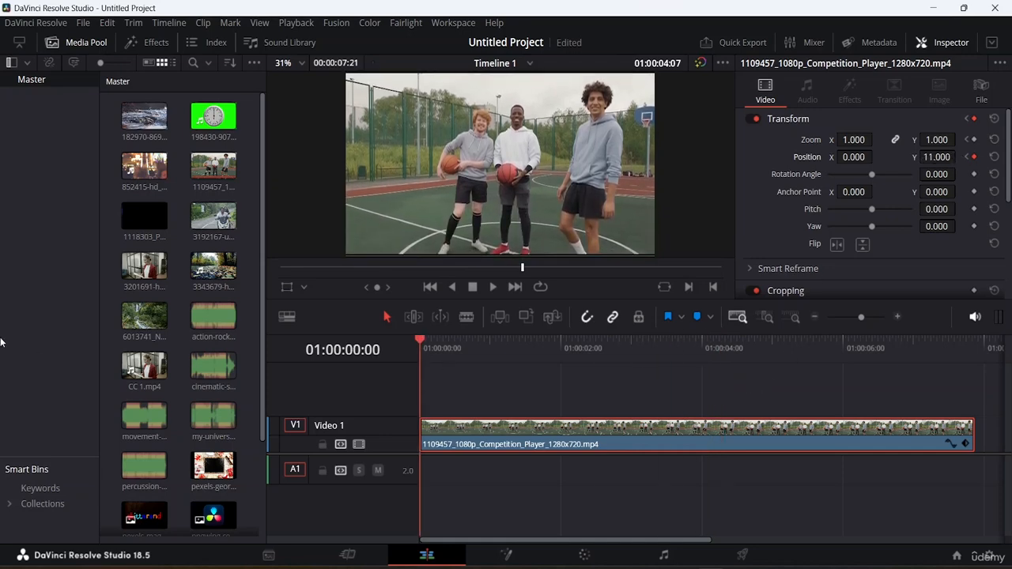
pyautogui.press('space')
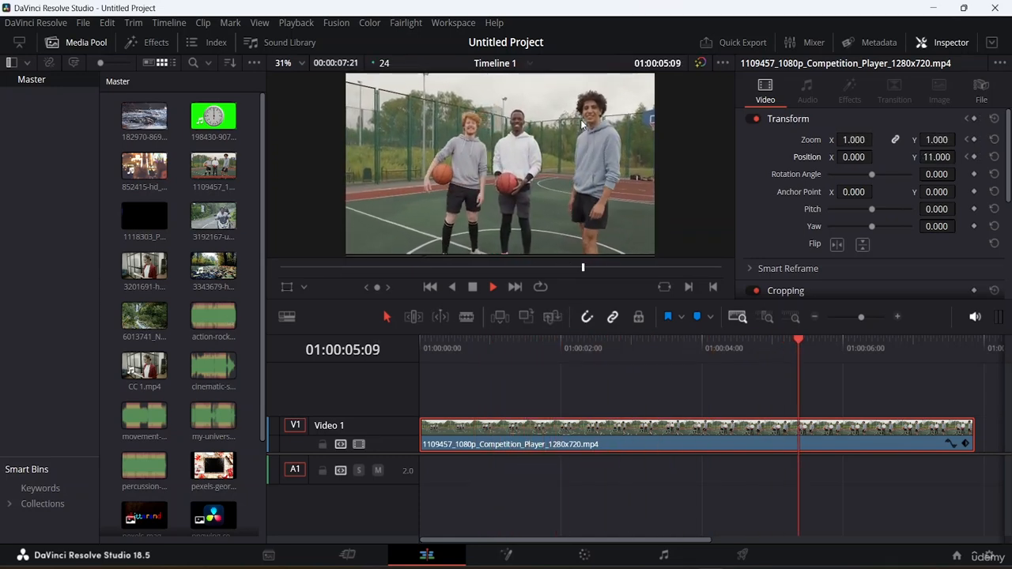
pyautogui.press('space')
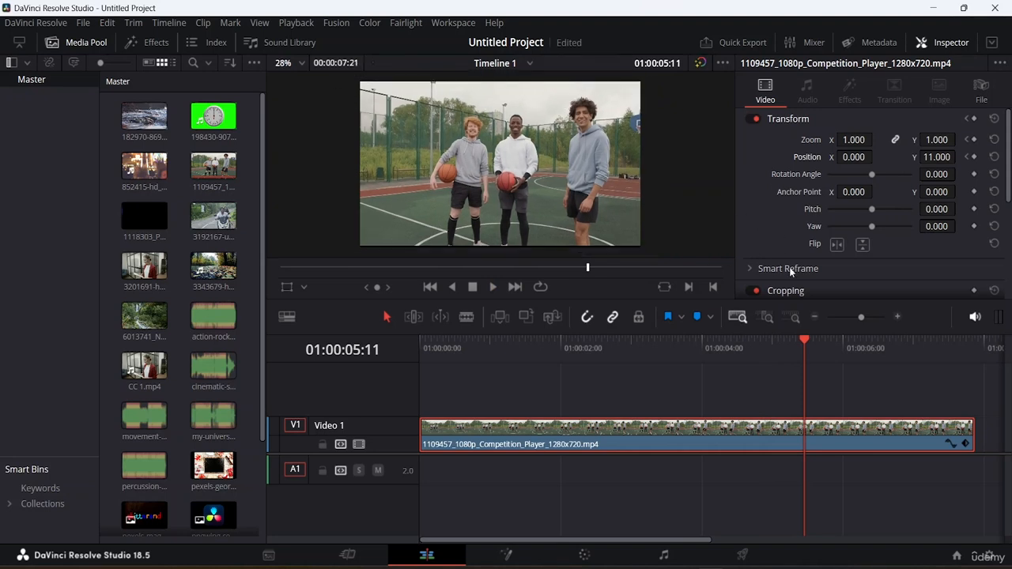
pyautogui.scroll(1, 626, 191)
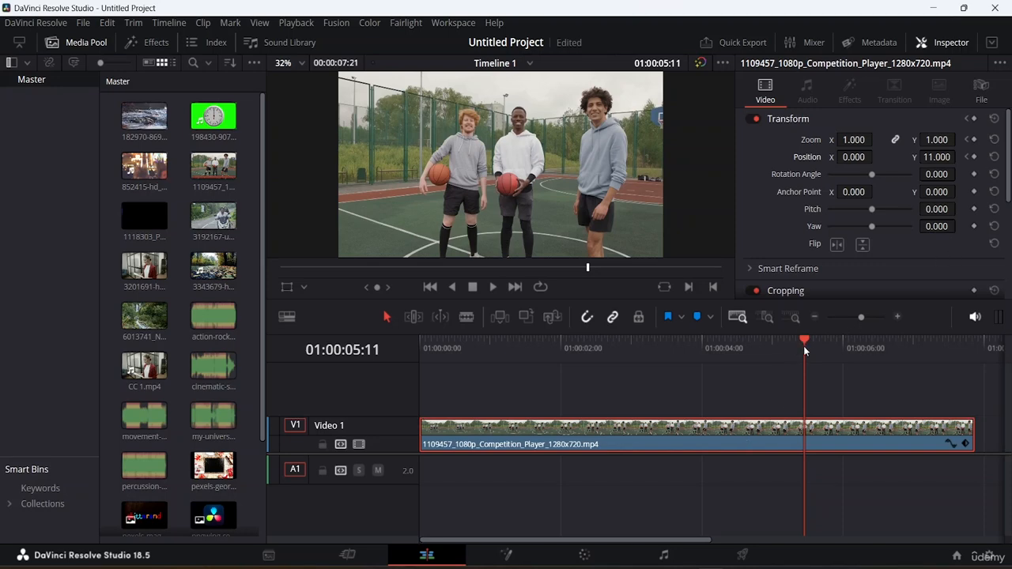
pyautogui.moveTo(804, 346); pyautogui.dragTo(102, 409)
pyautogui.press('space')
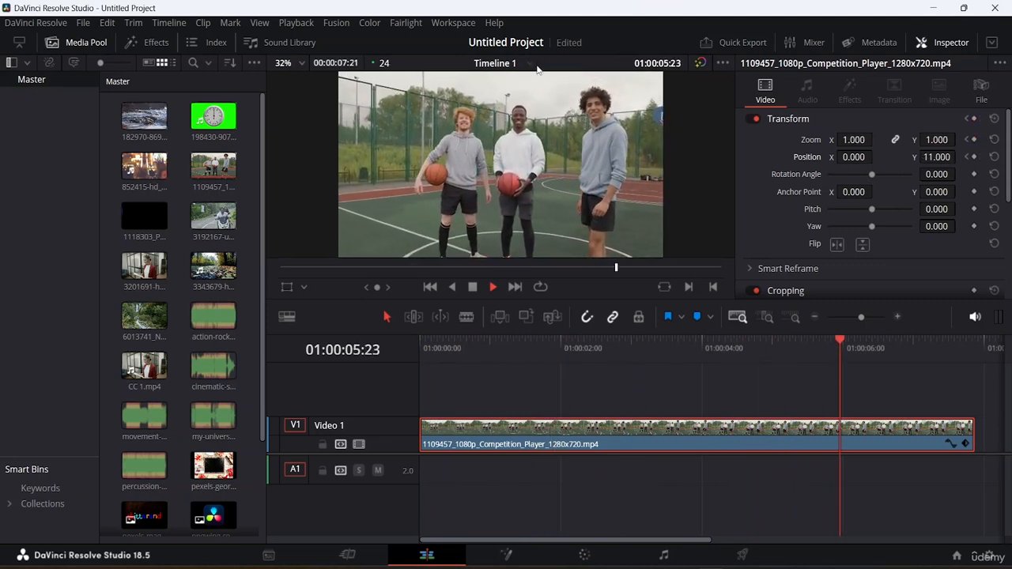
pyautogui.press('space')
# Keyframe the clip's Crop Left at 0 at 01:00:04:21 and at 1920 at 01:00:07:21
pyautogui.moveTo(853, 341); pyautogui.dragTo(769, 388)
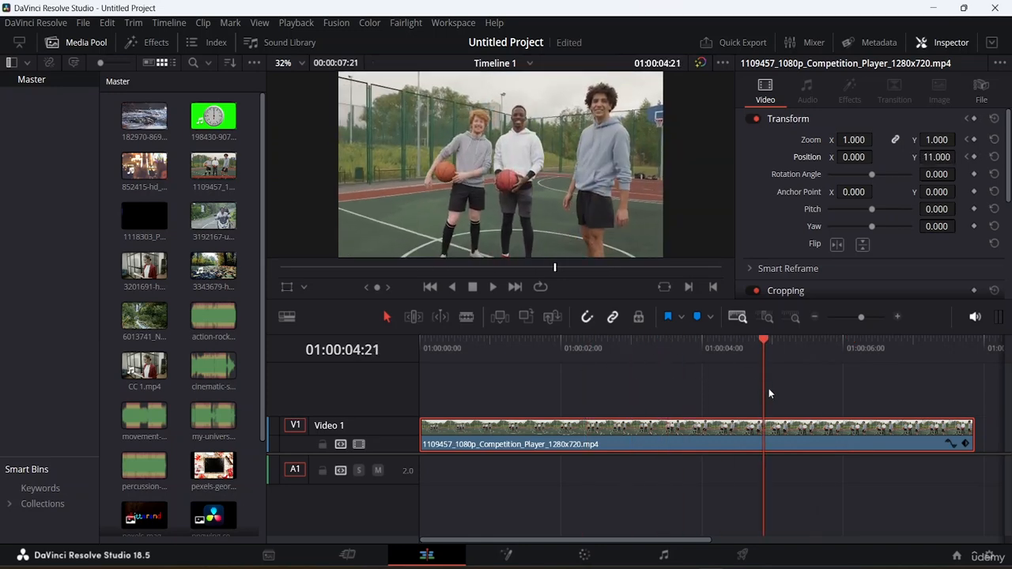
pyautogui.scroll(-5, 900, 217)
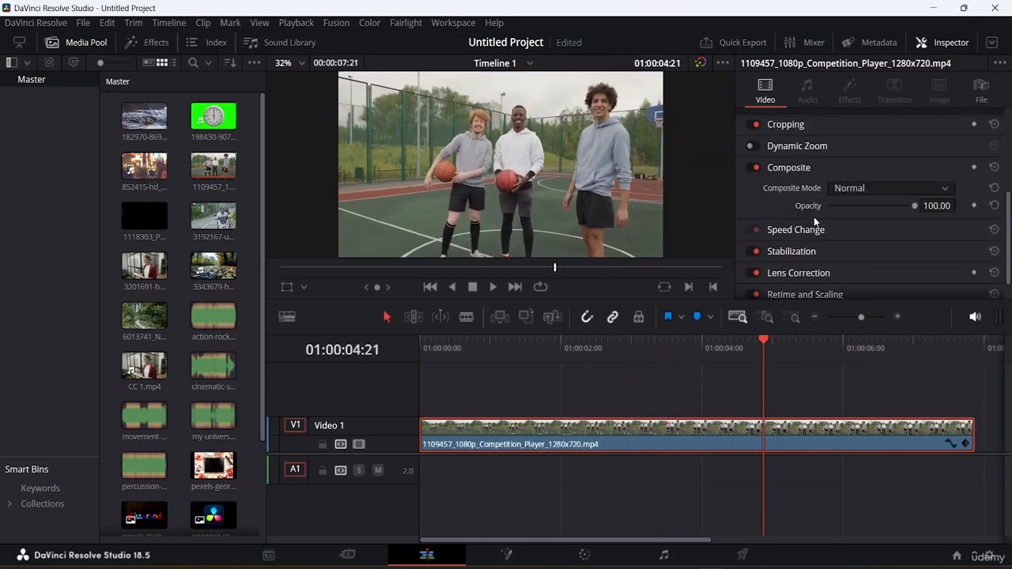
pyautogui.click(794, 124)
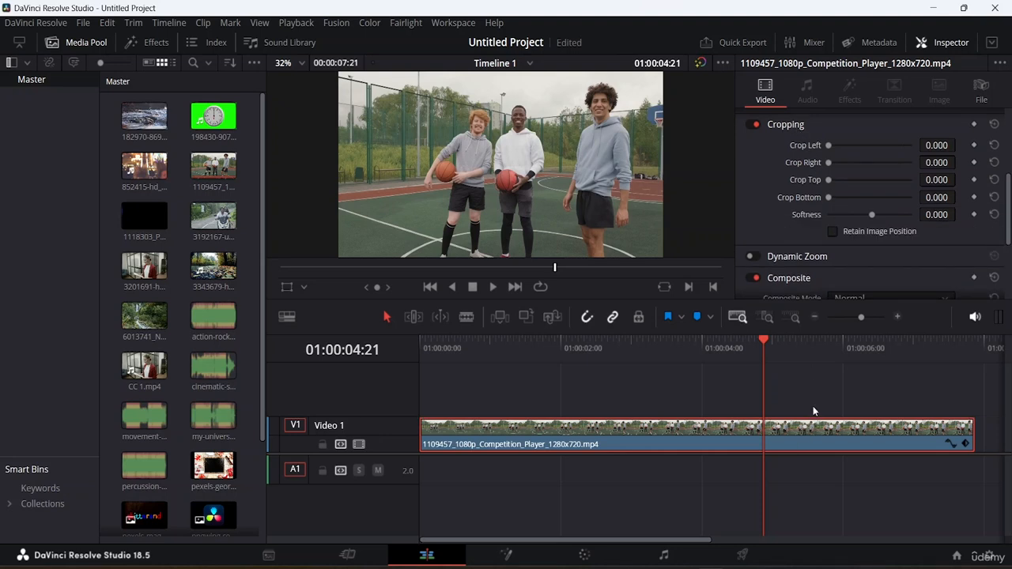
pyautogui.click(975, 145)
pyautogui.moveTo(764, 339); pyautogui.dragTo(890, 363)
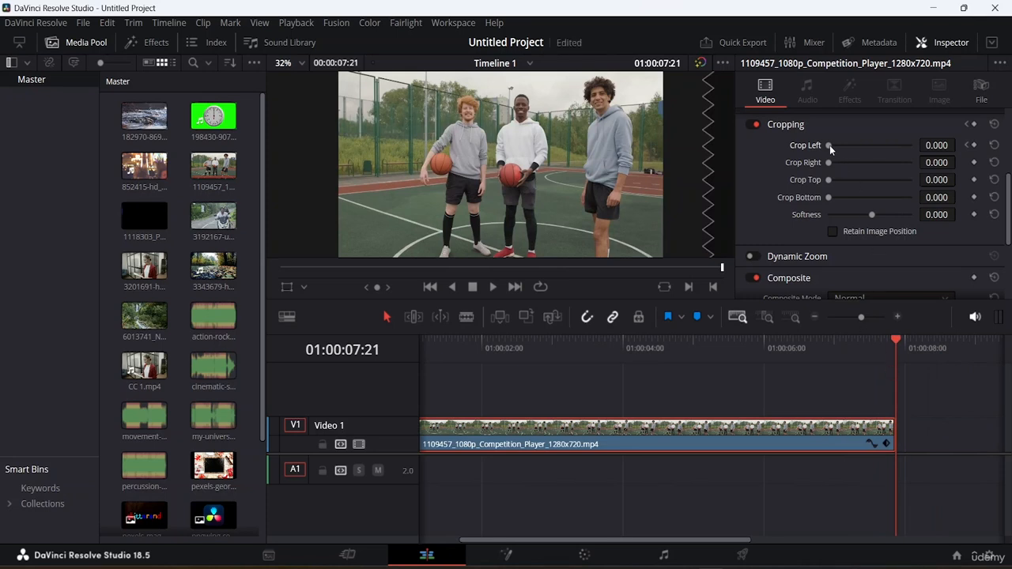
pyautogui.moveTo(830, 144); pyautogui.dragTo(915, 144)
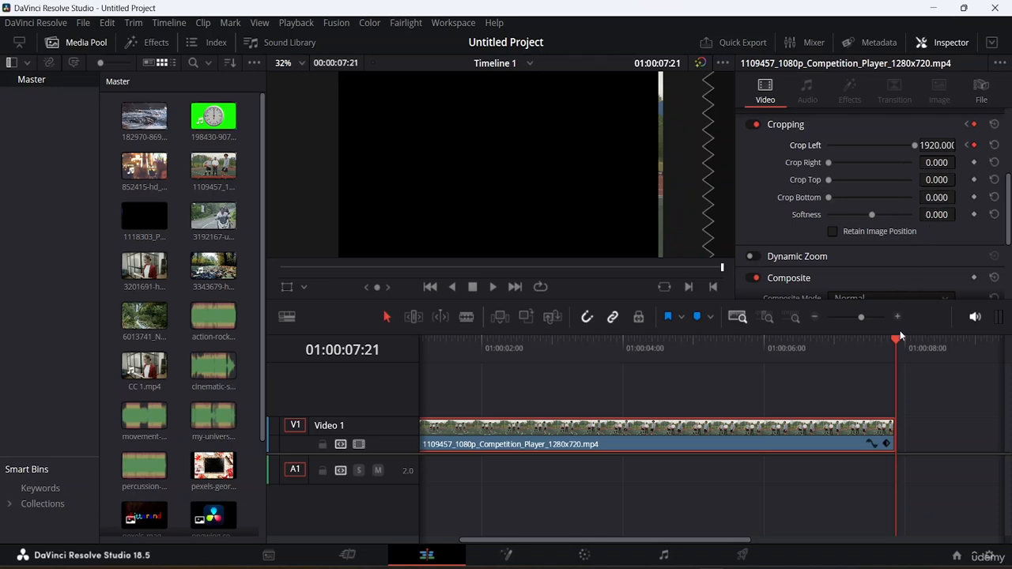
# Play the clip from the beginning to its end to review the zoom, position and crop animation
pyautogui.moveTo(893, 342); pyautogui.dragTo(2, 448)
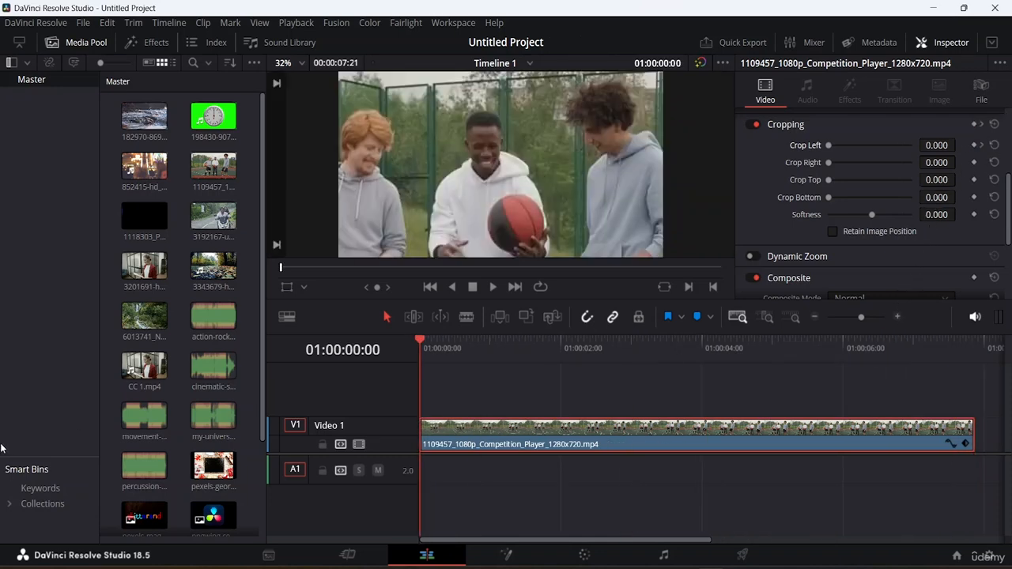
pyautogui.press('space')
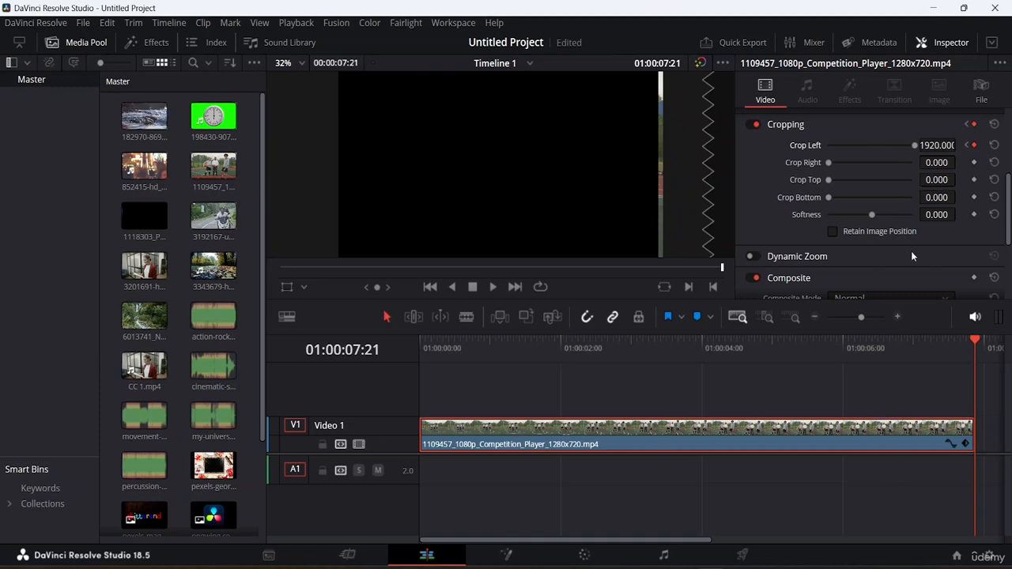
pyautogui.scroll(-3, 894, 227)
pyautogui.scroll(6, 888, 219)
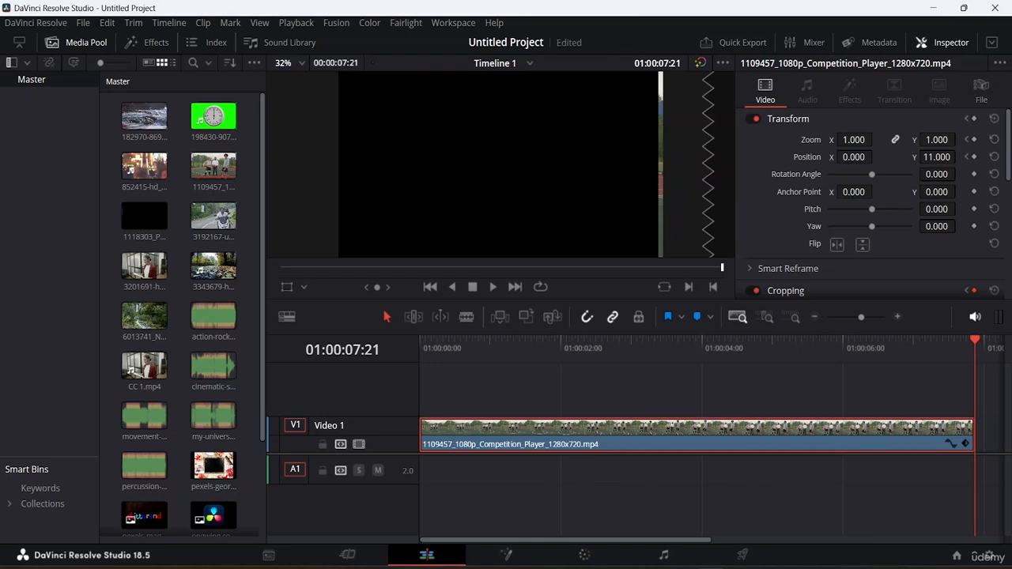
# Switch to the Deliver page and name the export file CC2
pyautogui.click(742, 557)
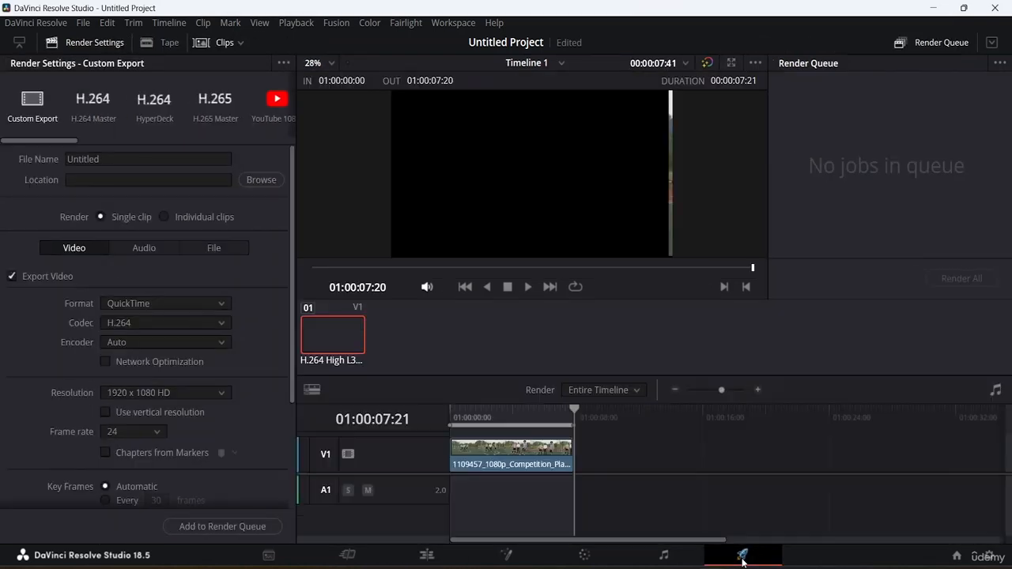
pyautogui.click(107, 157)
pyautogui.doubleClick(107, 158)
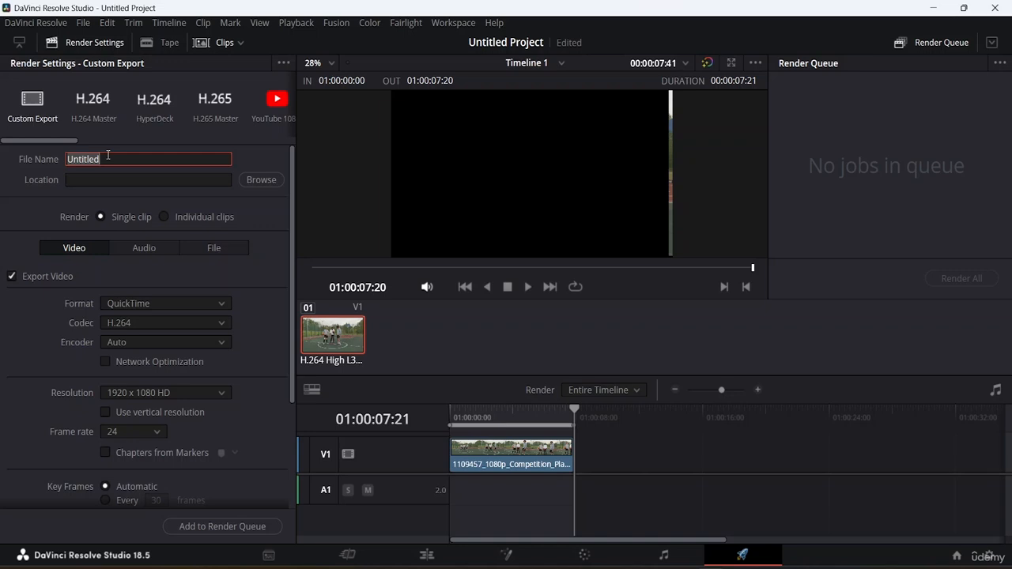
pyautogui.write('CC2')
# Set the export location to the Da Vinci Resolve Resource File folder on New Volume (E:)
pyautogui.click(258, 177)
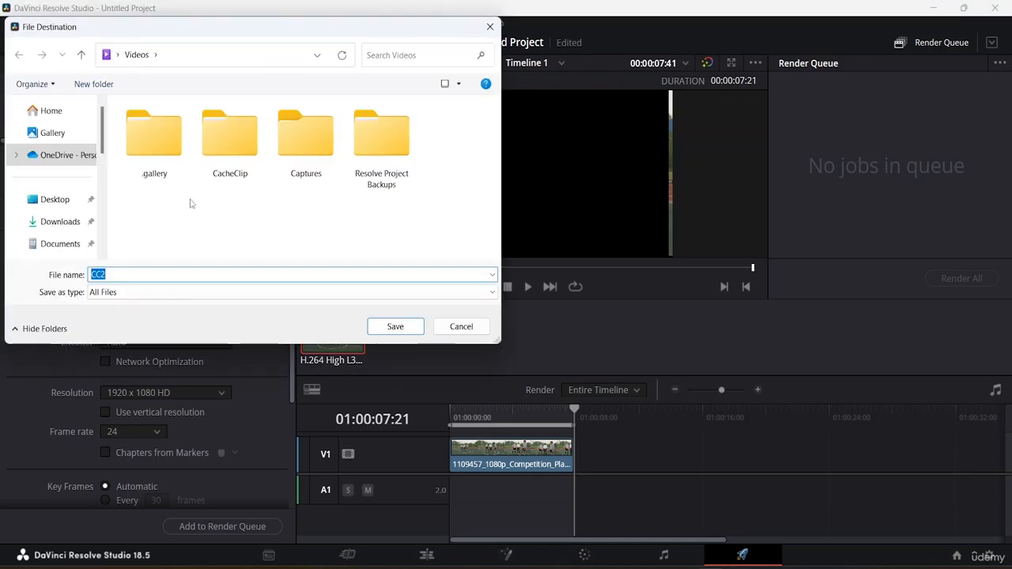
pyautogui.scroll(-5, 55, 217)
pyautogui.click(55, 215)
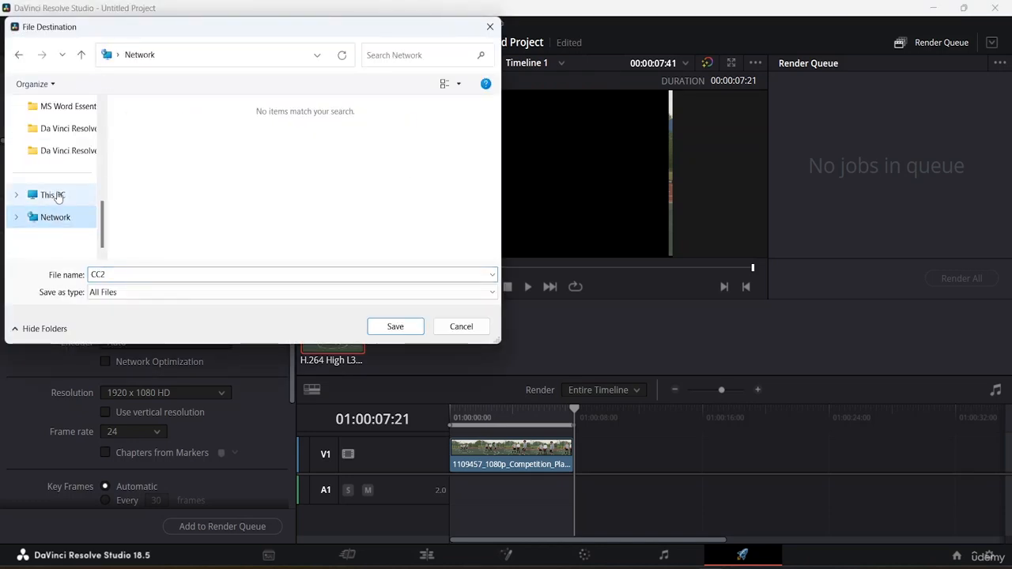
pyautogui.click(54, 195)
pyautogui.doubleClick(230, 186)
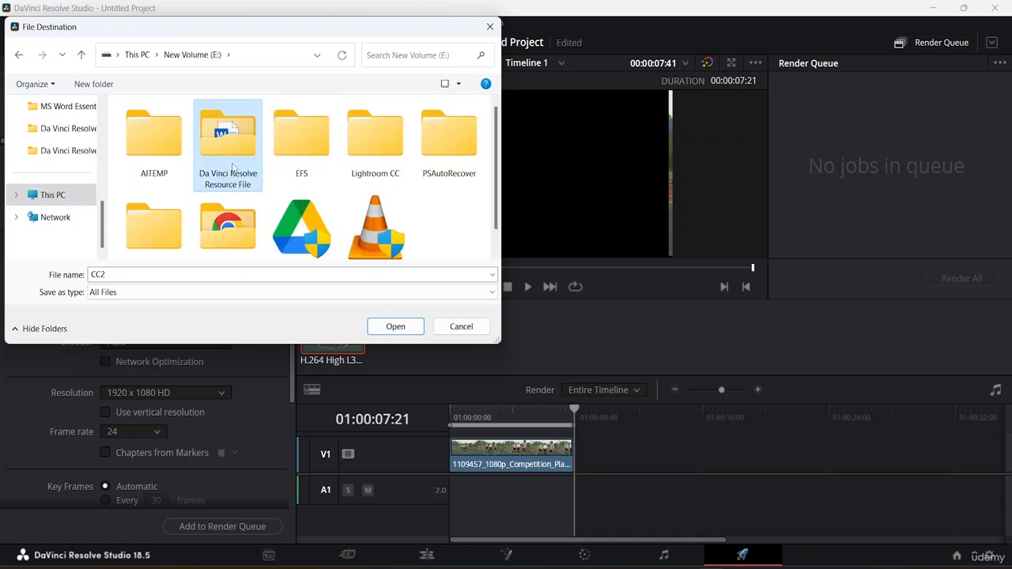
pyautogui.doubleClick(231, 163)
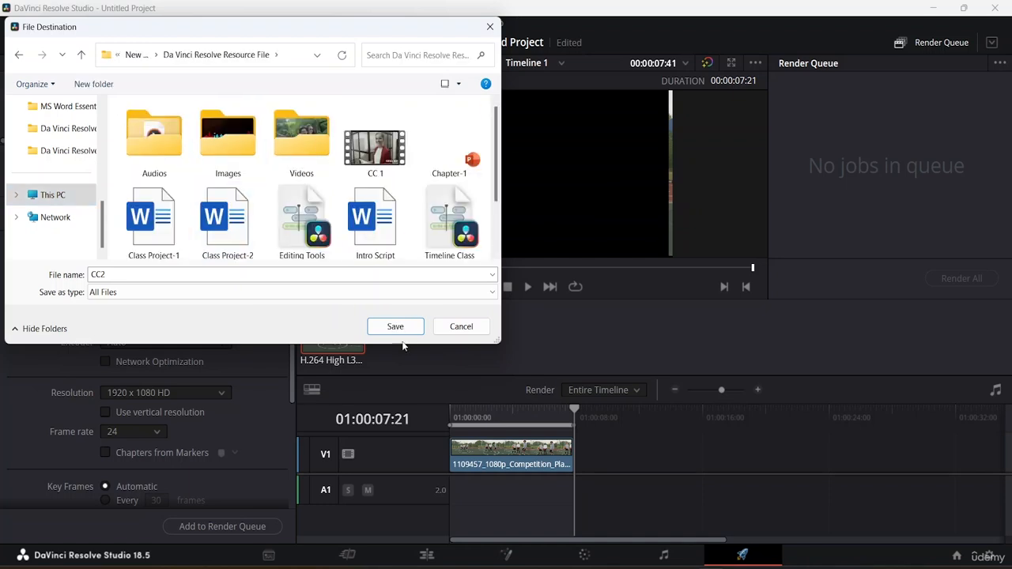
pyautogui.click(395, 326)
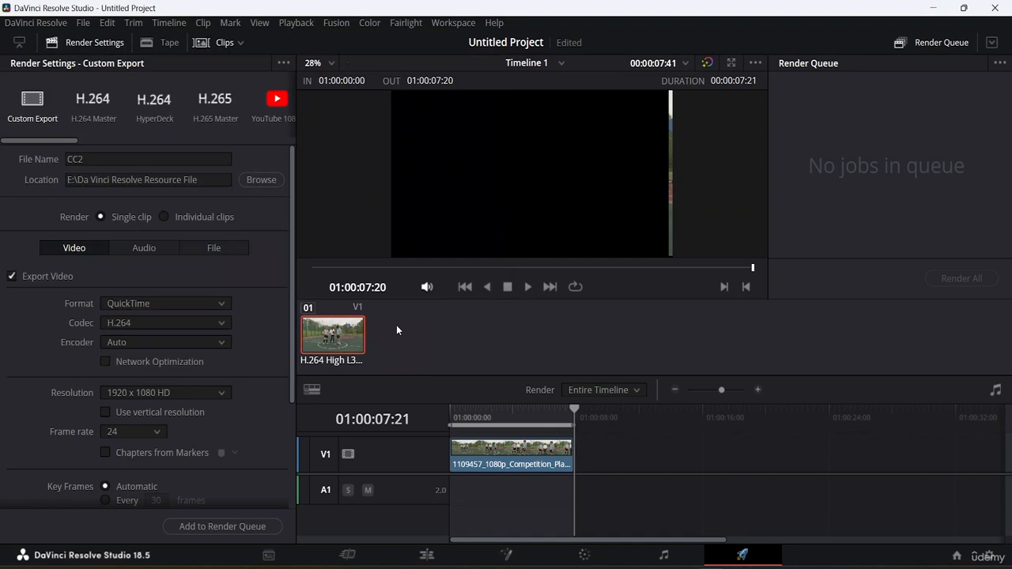
# Set the export format to MP4 and add the timeline to the render queue
pyautogui.click(190, 306)
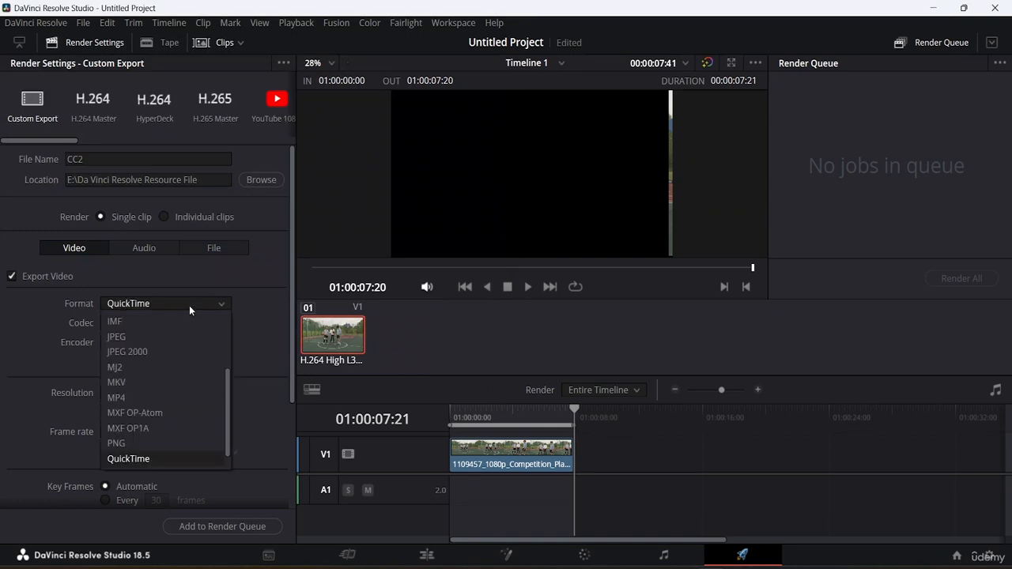
pyautogui.click(158, 397)
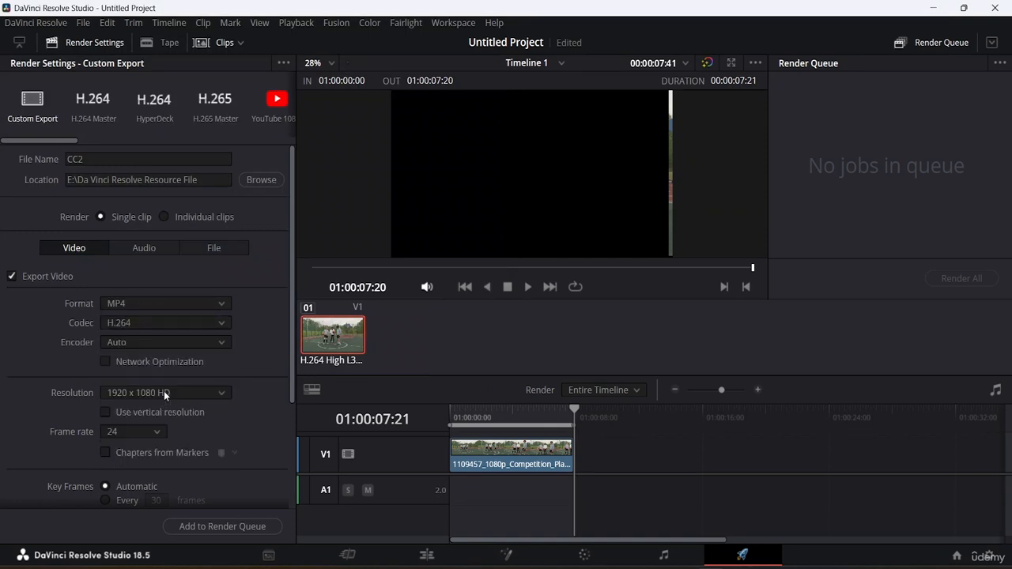
pyautogui.scroll(-3, 167, 390)
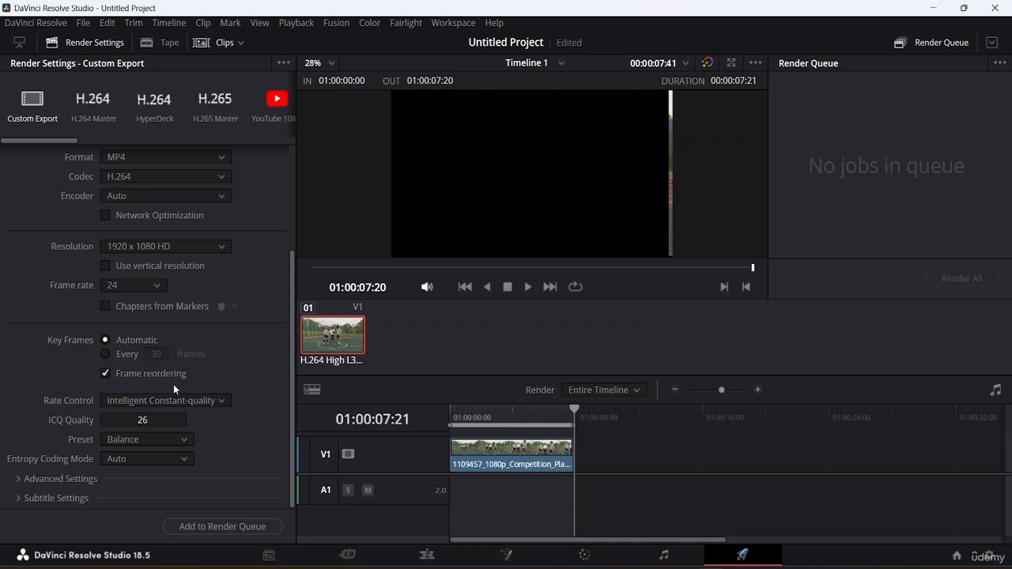
pyautogui.click(246, 538)
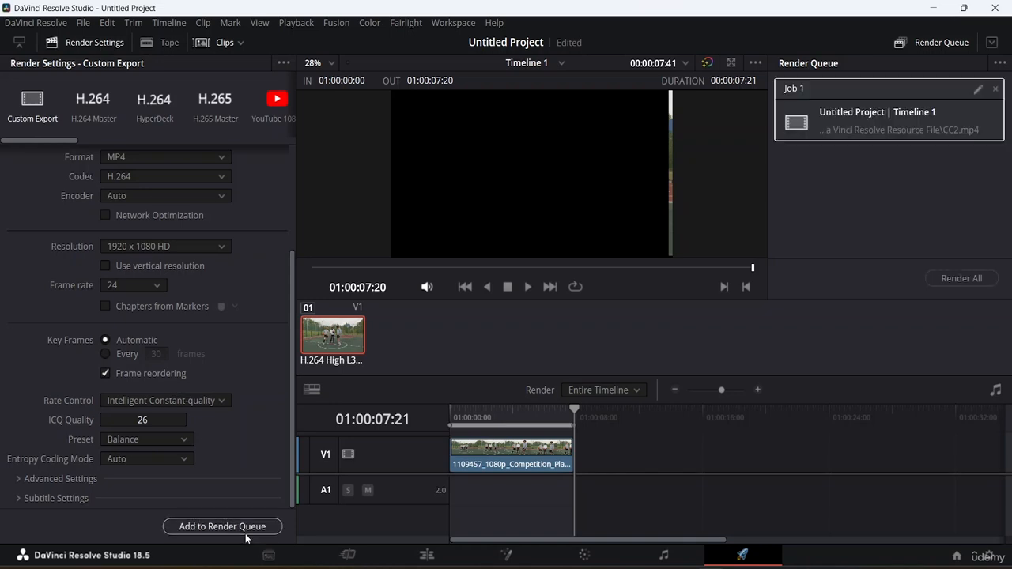